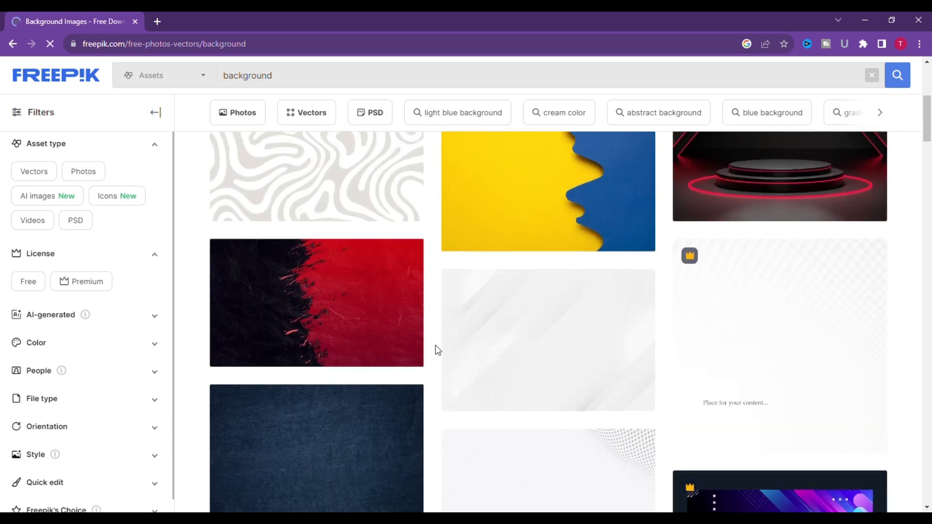
Step: Browse the Freepik background results for an image suited to replacing the video's background
scroll(434, 350, down, 10)
scroll(437, 349, up, 2)
scroll(438, 348, down, 2)
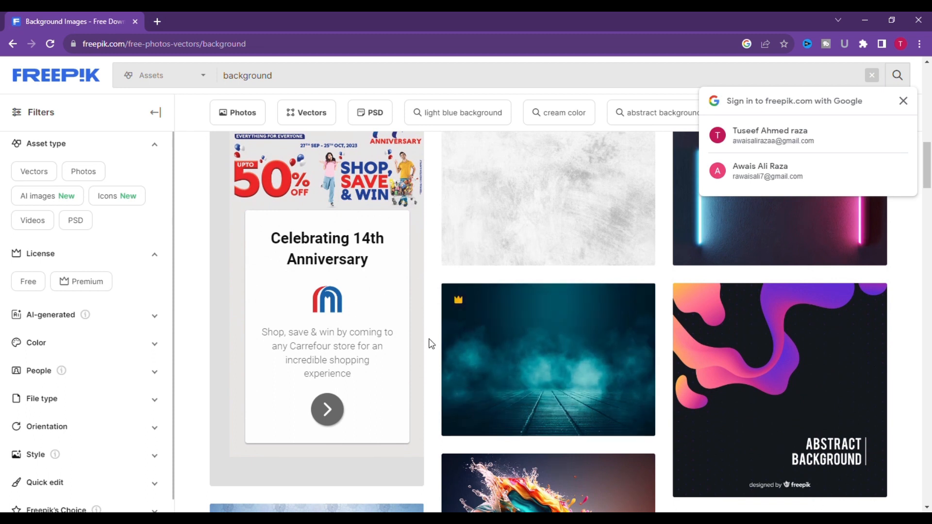
scroll(431, 344, down, 7)
scroll(430, 344, down, 7)
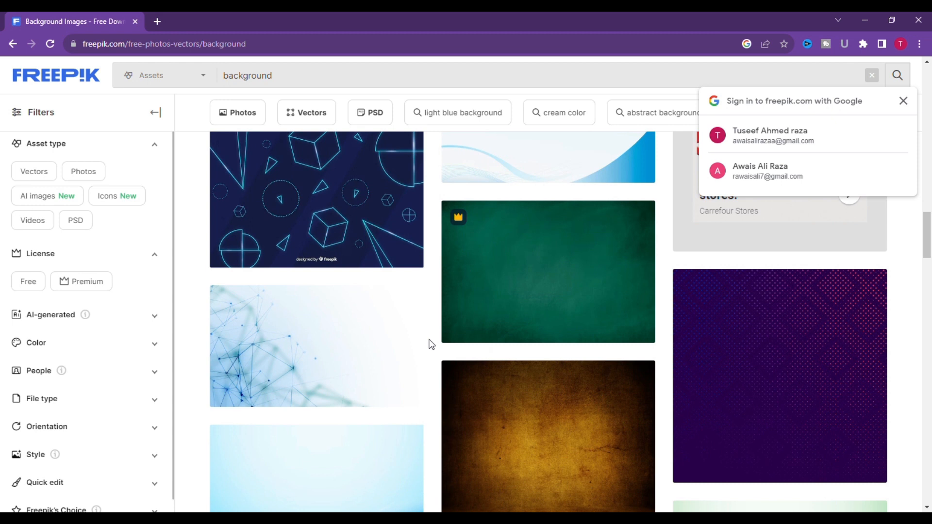
scroll(430, 344, down, 5)
scroll(431, 343, down, 1)
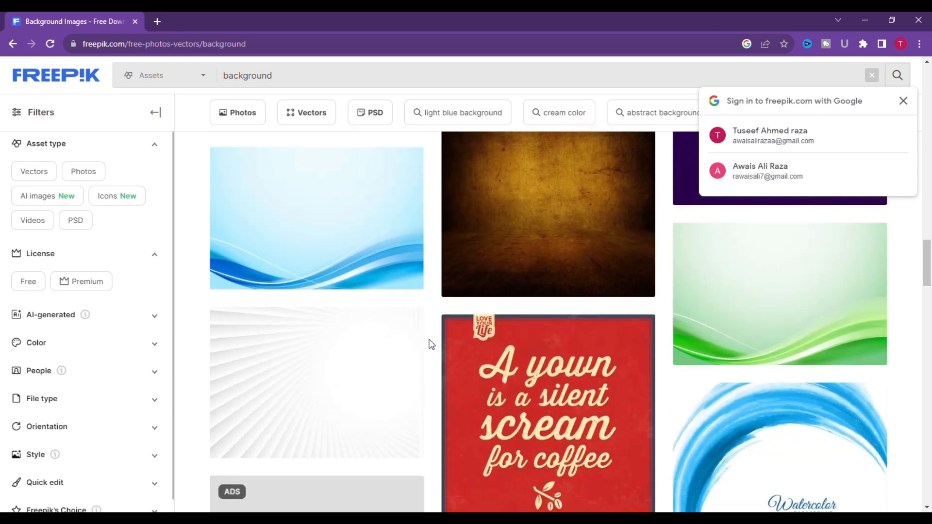
scroll(427, 345, down, 4)
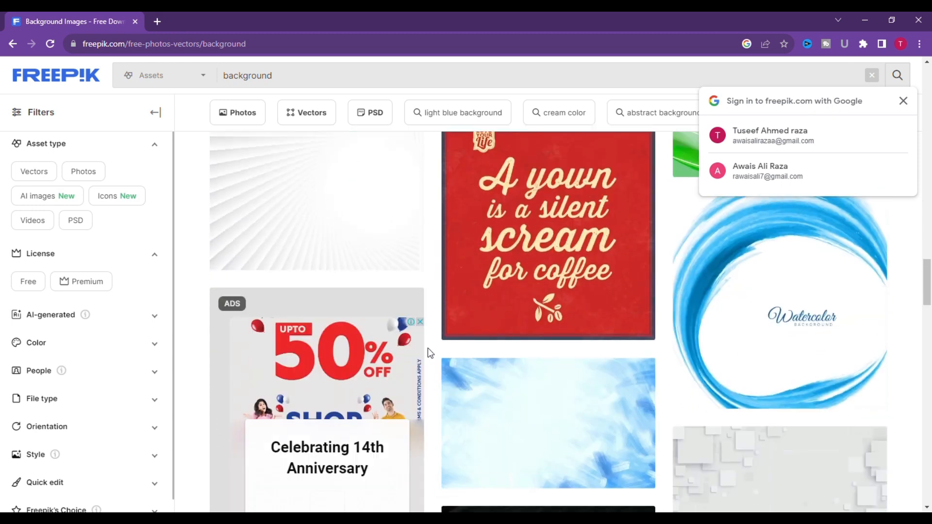
scroll(427, 348, down, 5)
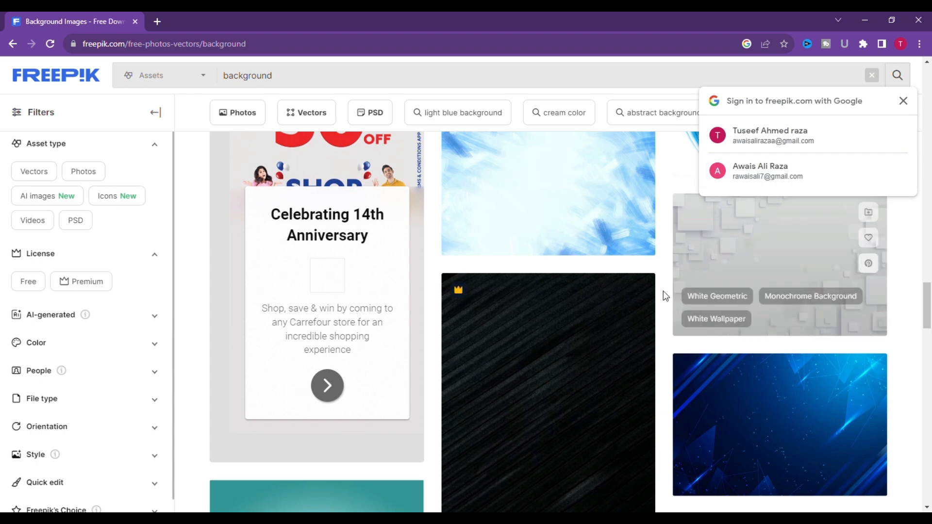
scroll(667, 296, down, 3)
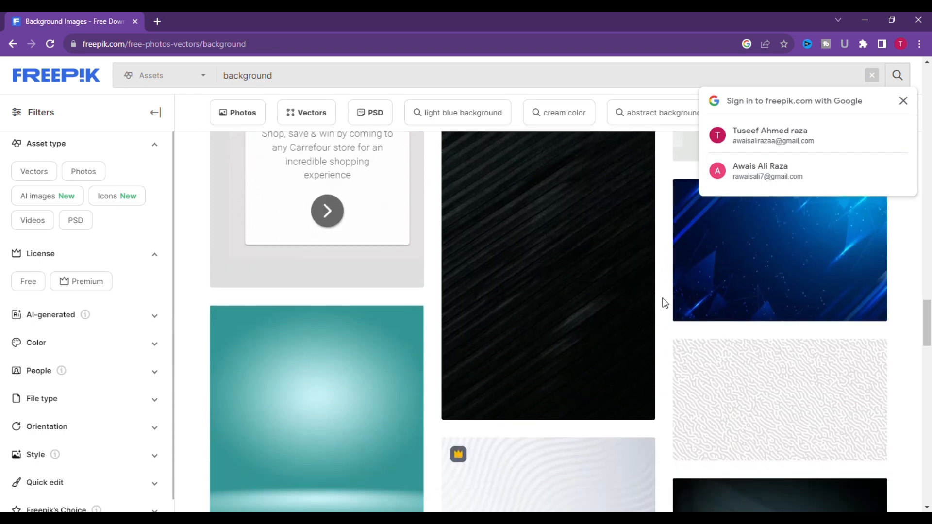
scroll(665, 301, down, 2)
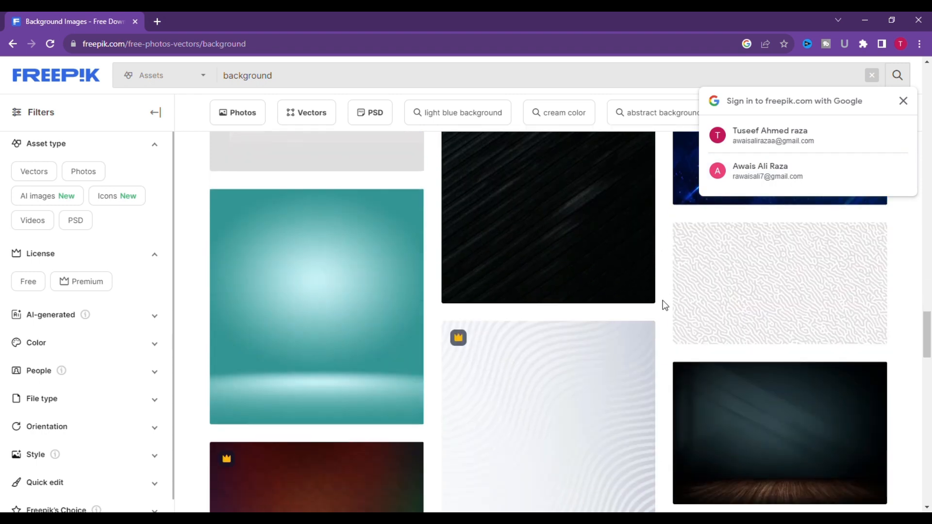
scroll(662, 306, down, 2)
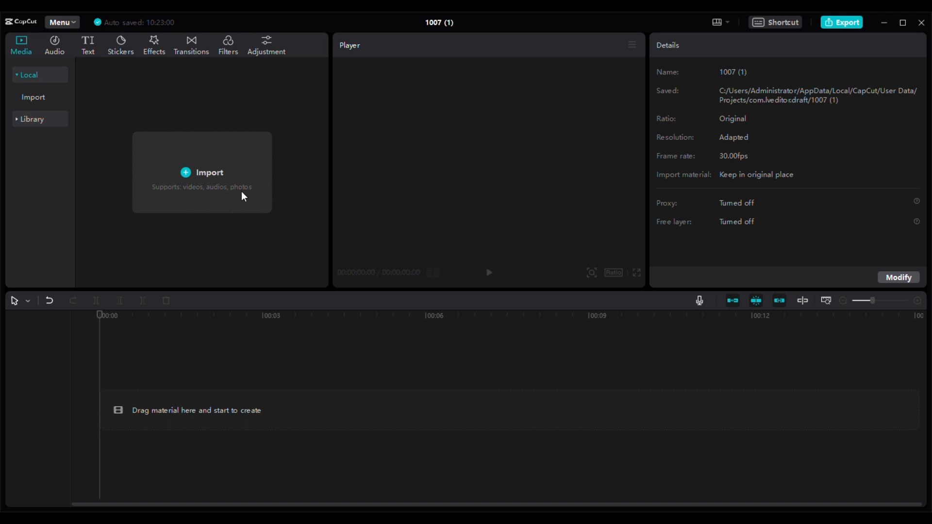
Step: Switch to CapCut and import the talking-person video and the dark-wall room image with plants
click(204, 193)
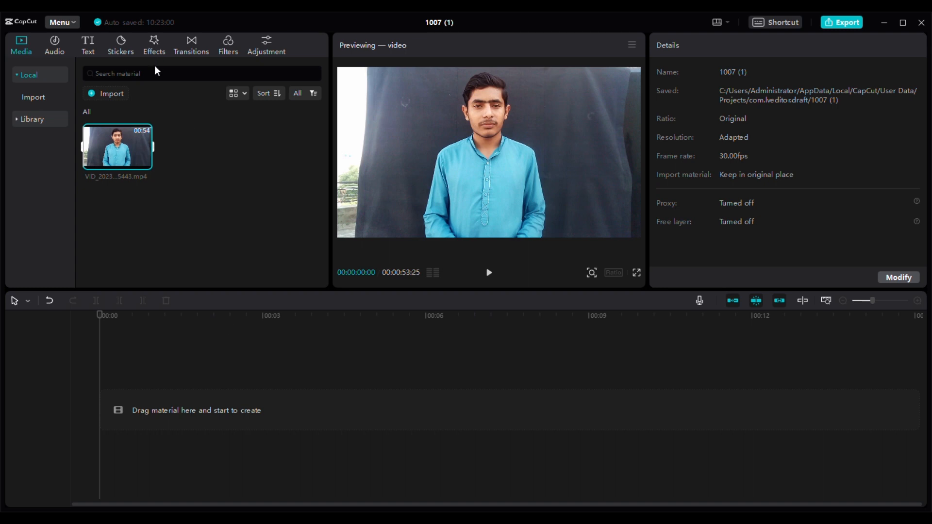
click(320, 181)
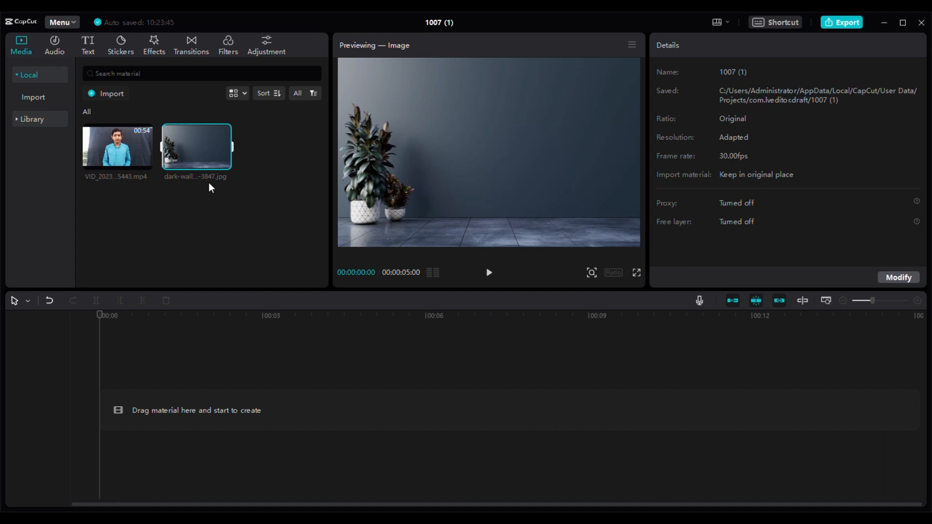
Step: Add the dark-wall image to the main track and extend its duration to about 54 seconds
drag(205, 141, 103, 418)
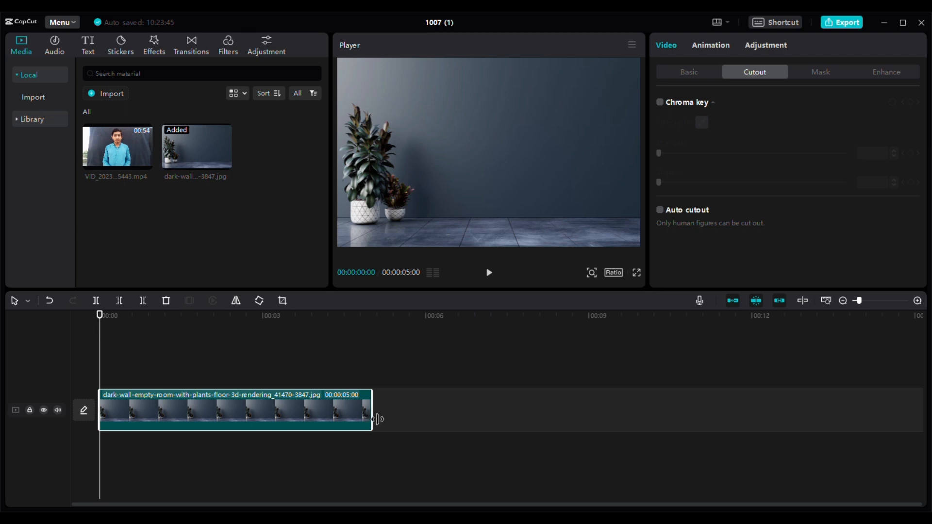
drag(377, 419, 461, 442)
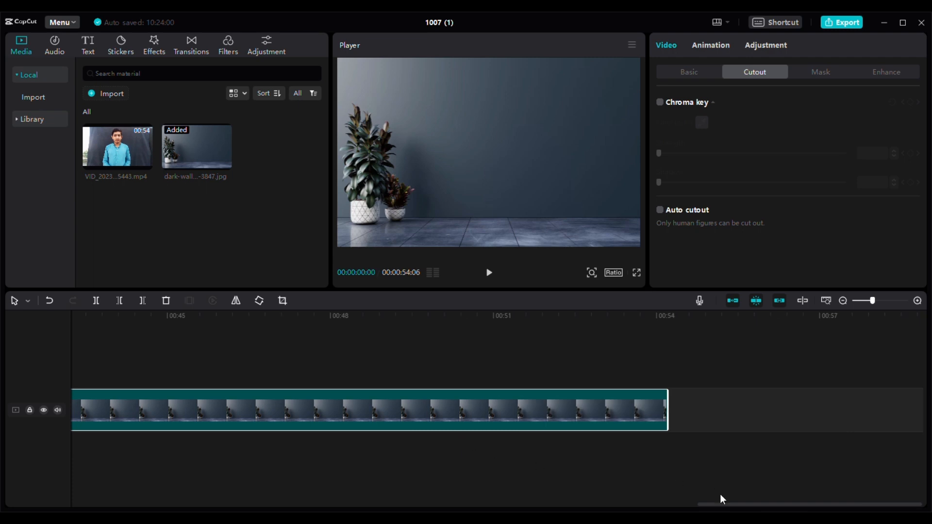
Step: Place the person's video on a track above the background image, starting at the beginning of the timeline
drag(720, 504, 73, 510)
mouse_move(105, 168)
drag(102, 155, 111, 381)
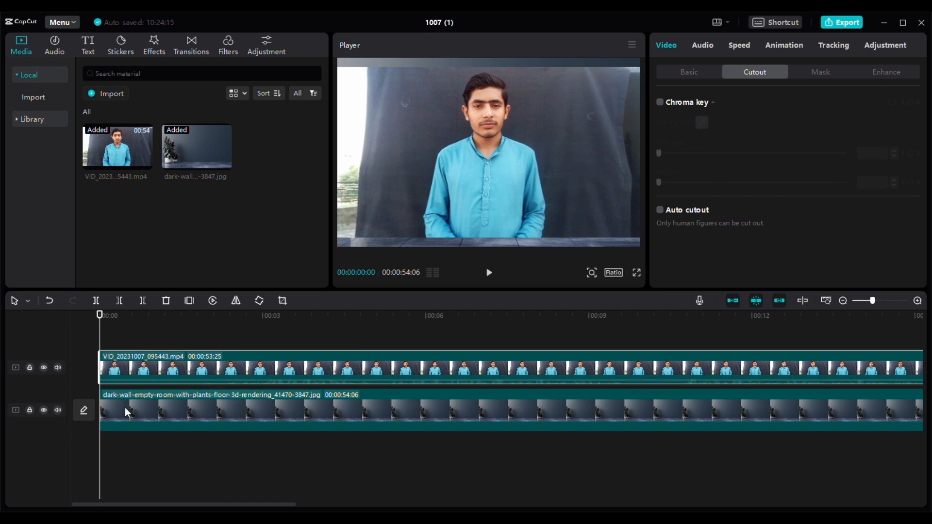
click(143, 450)
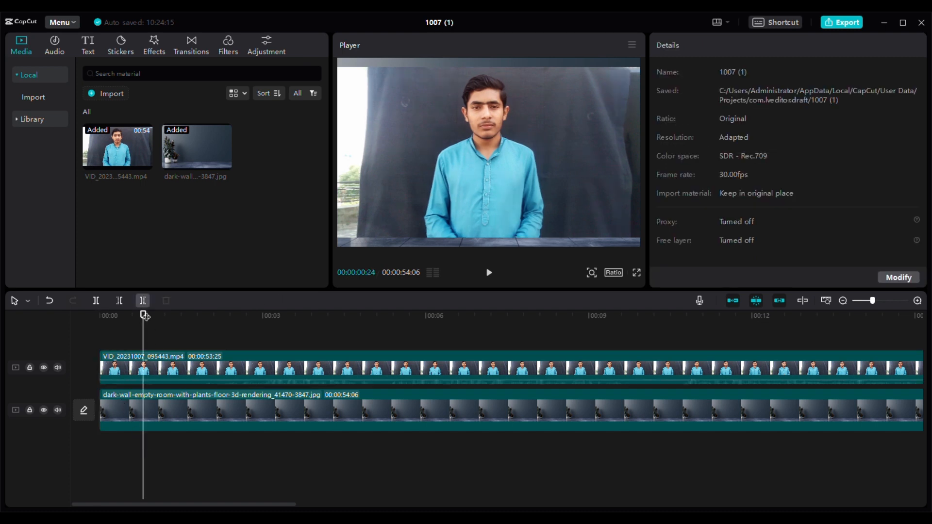
drag(142, 313, 66, 319)
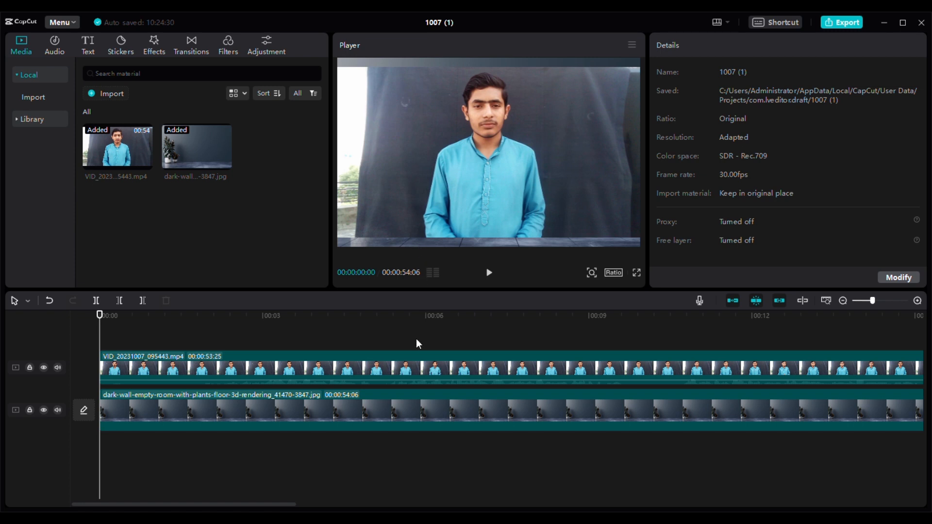
Step: Apply Auto cutout to the person's video clip to remove its original background
click(368, 362)
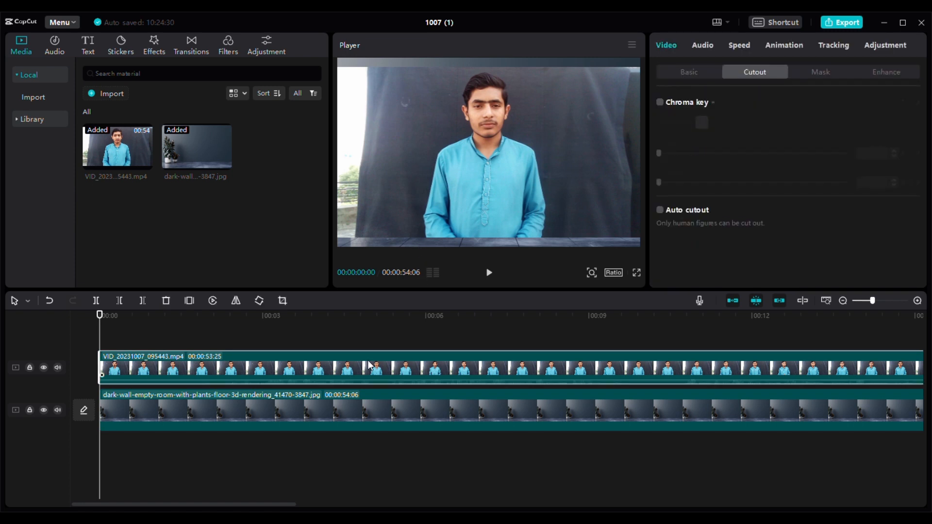
click(691, 72)
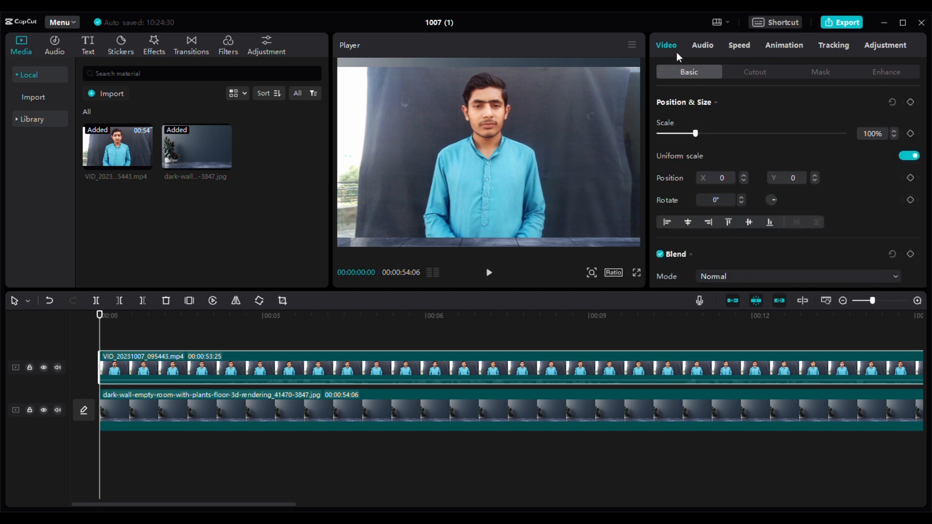
click(748, 71)
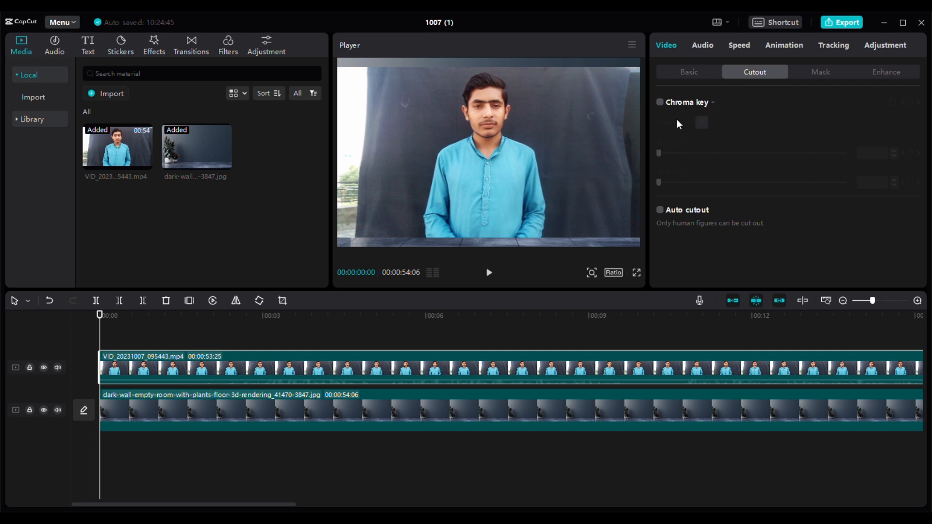
click(665, 210)
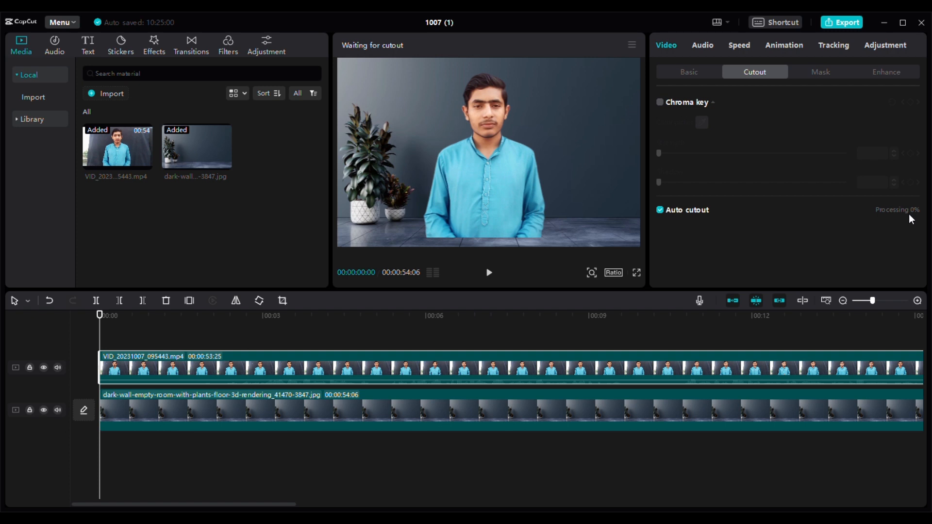
Step: Preview the cutout up to about 6 seconds and move the person to the right side of the frame
click(491, 273)
click(492, 274)
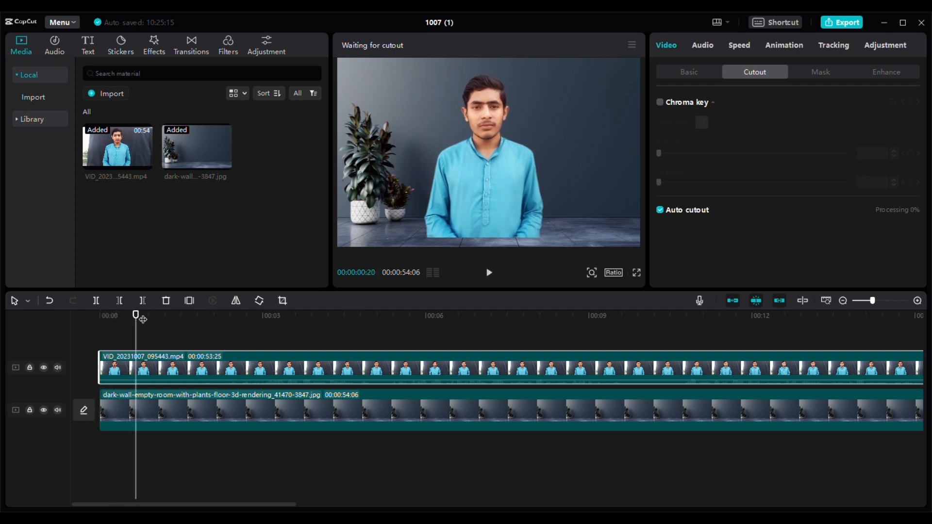
drag(140, 316, 436, 316)
drag(445, 215, 507, 217)
Step: Enlarge the background image slightly and reposition it so that it still fills the frame behind the person
click(428, 230)
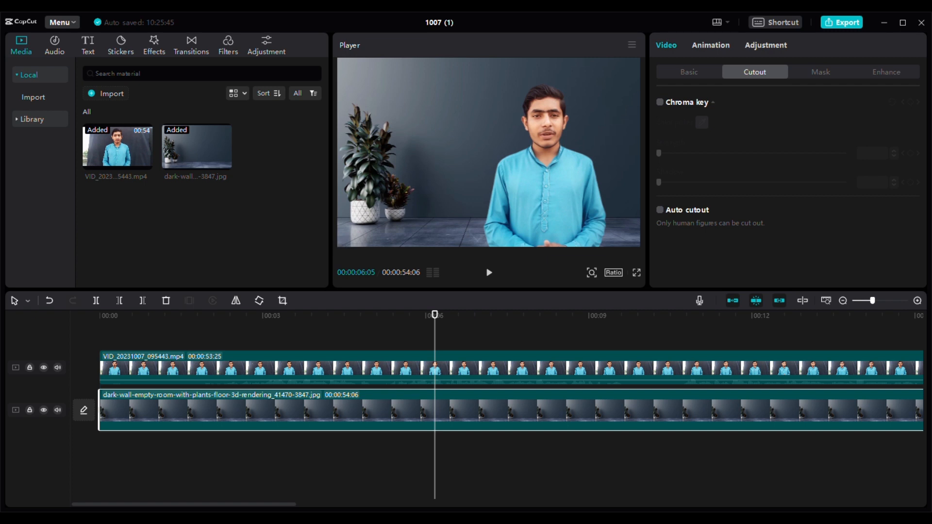
drag(337, 247, 331, 269)
drag(407, 195, 421, 193)
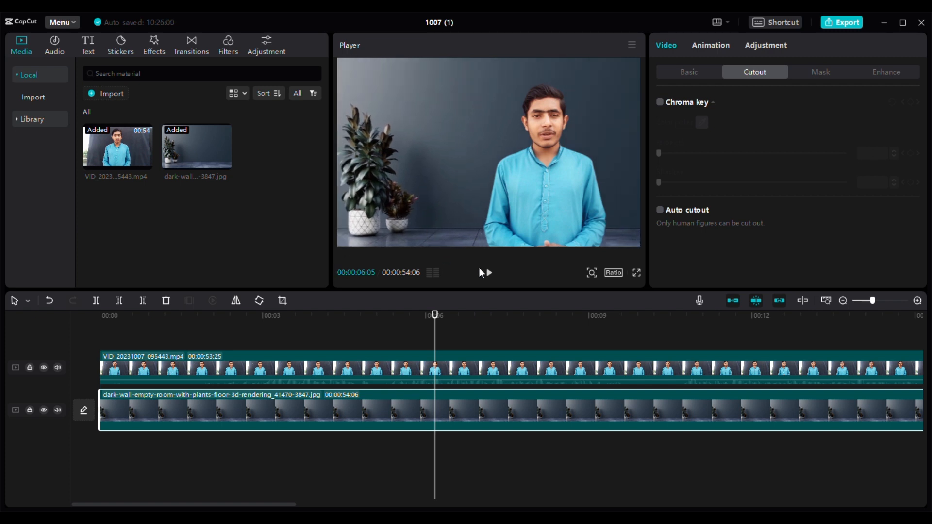
Step: Check the composited video at the start of the timeline and at about 3 seconds
click(522, 187)
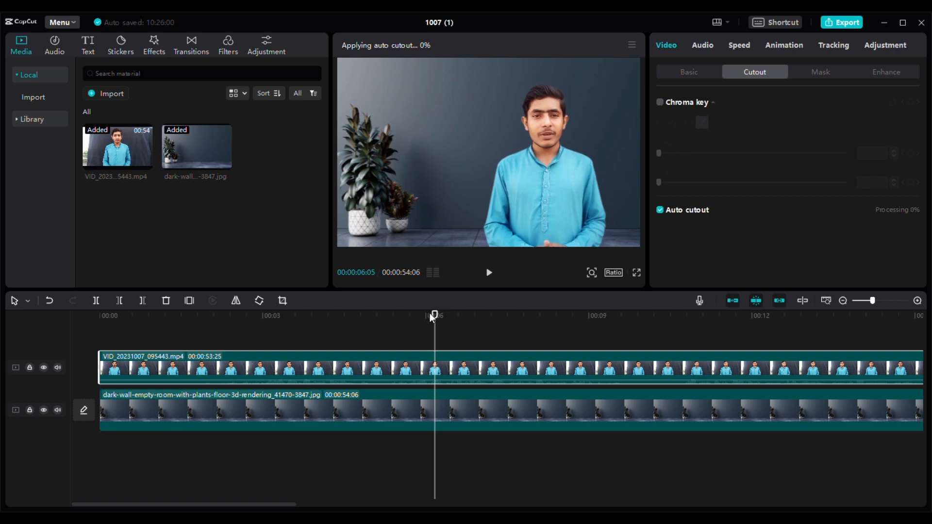
drag(440, 317, 38, 326)
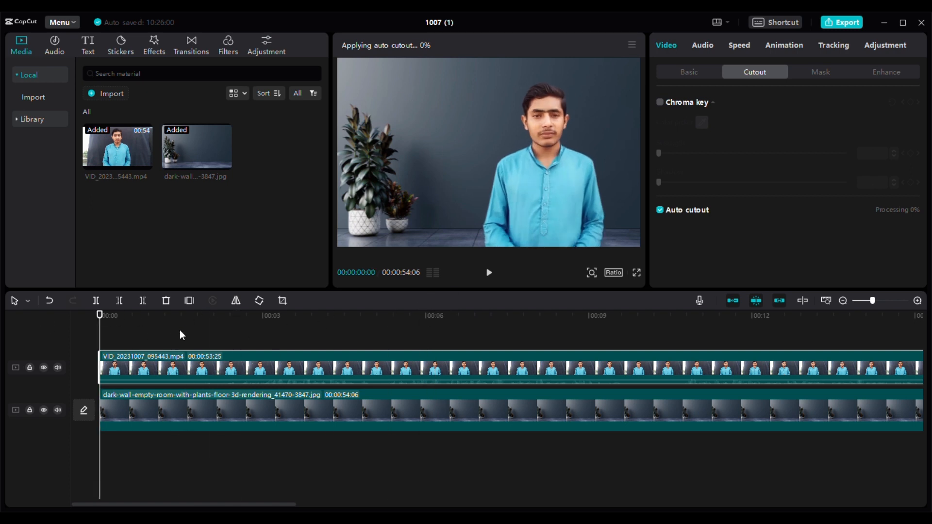
click(293, 334)
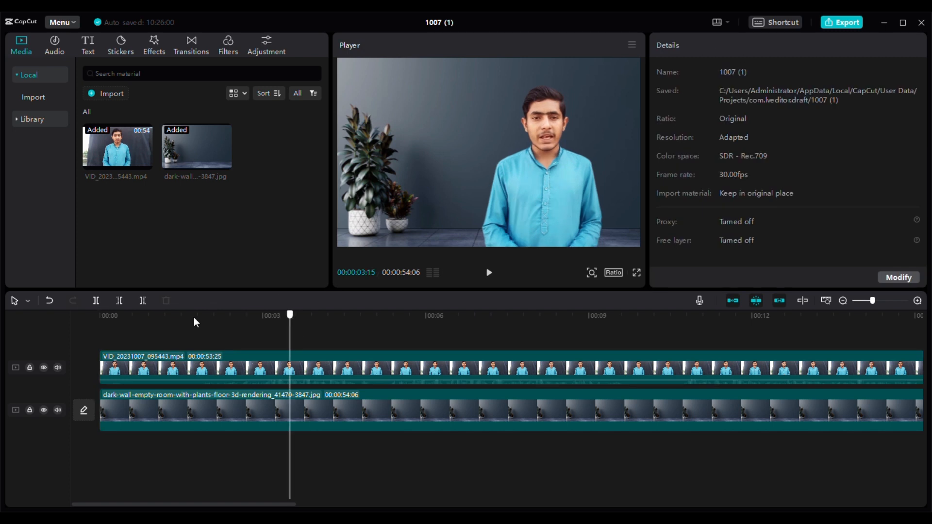